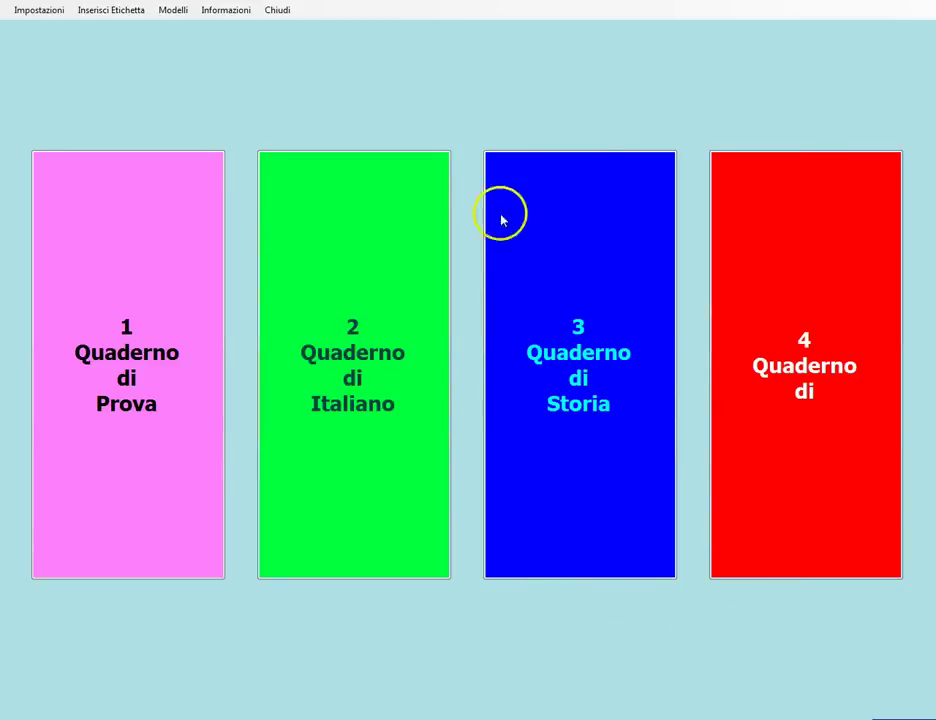
Open notebook 3, Storia, and create a new page in it.
{"action": "left_click", "coordinate": [637, 324]}
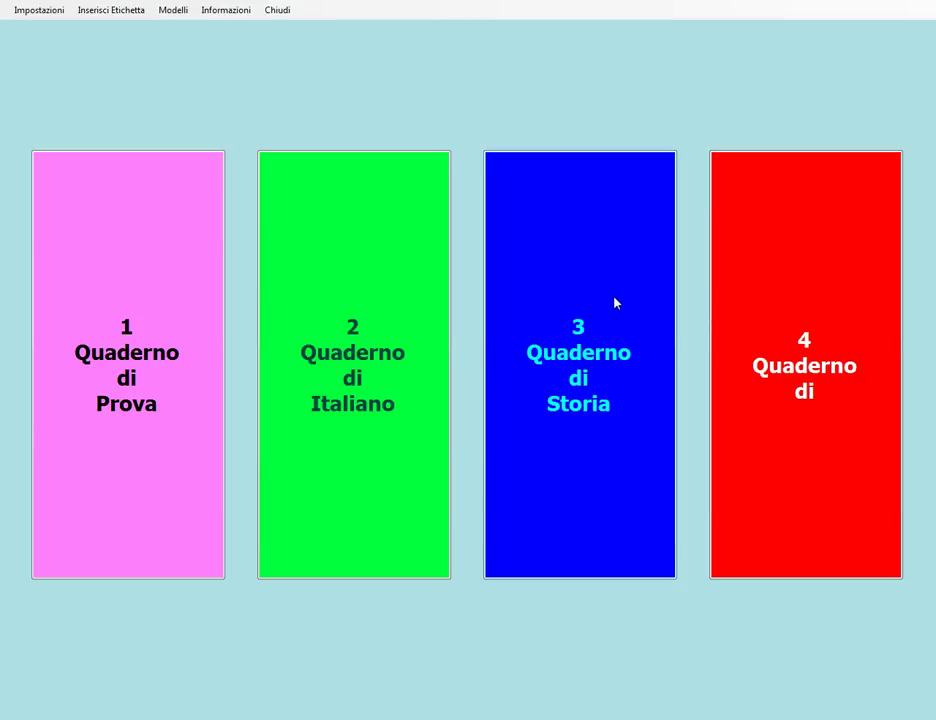
{"action": "left_click", "coordinate": [615, 302]}
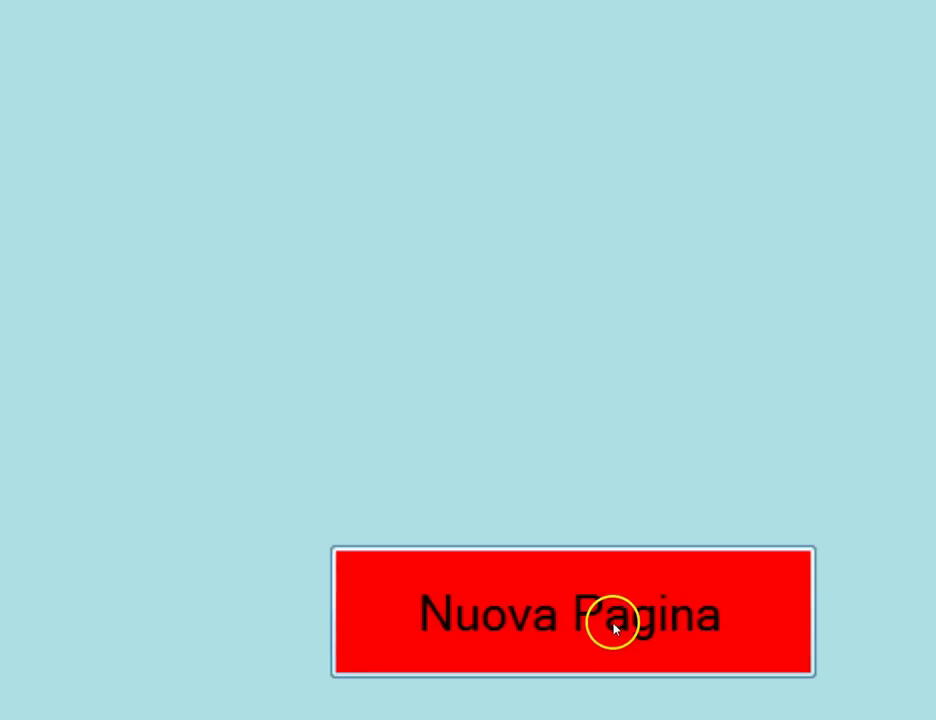
{"action": "left_click", "coordinate": [614, 624]}
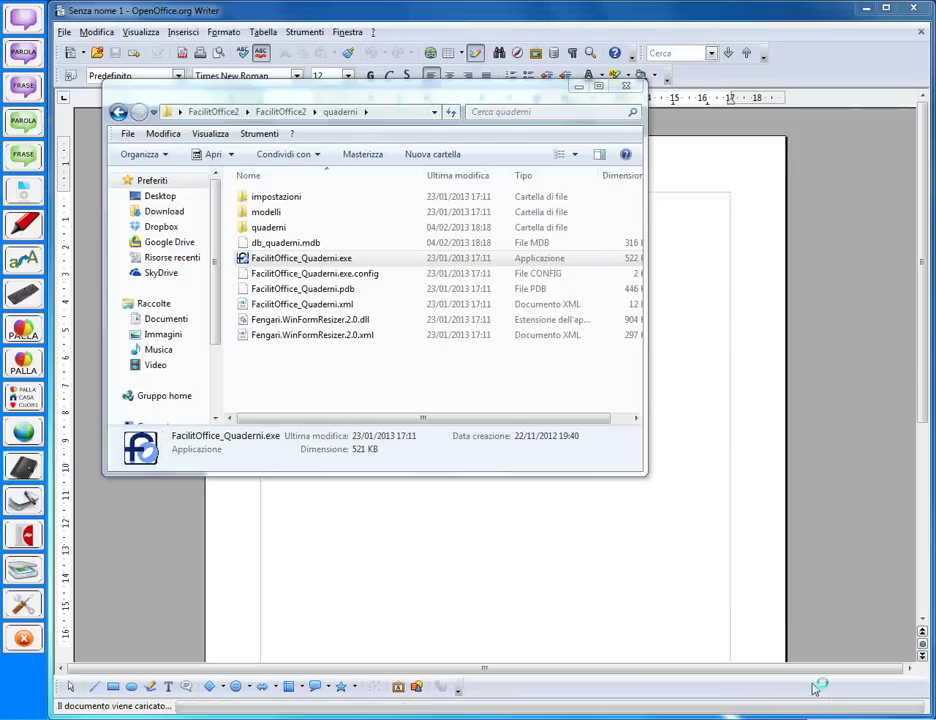
Close the file browser window, write "Prova" in the new page 4_FEBBRAIO_1.odt and save the document.
{"action": "left_click", "coordinate": [631, 88]}
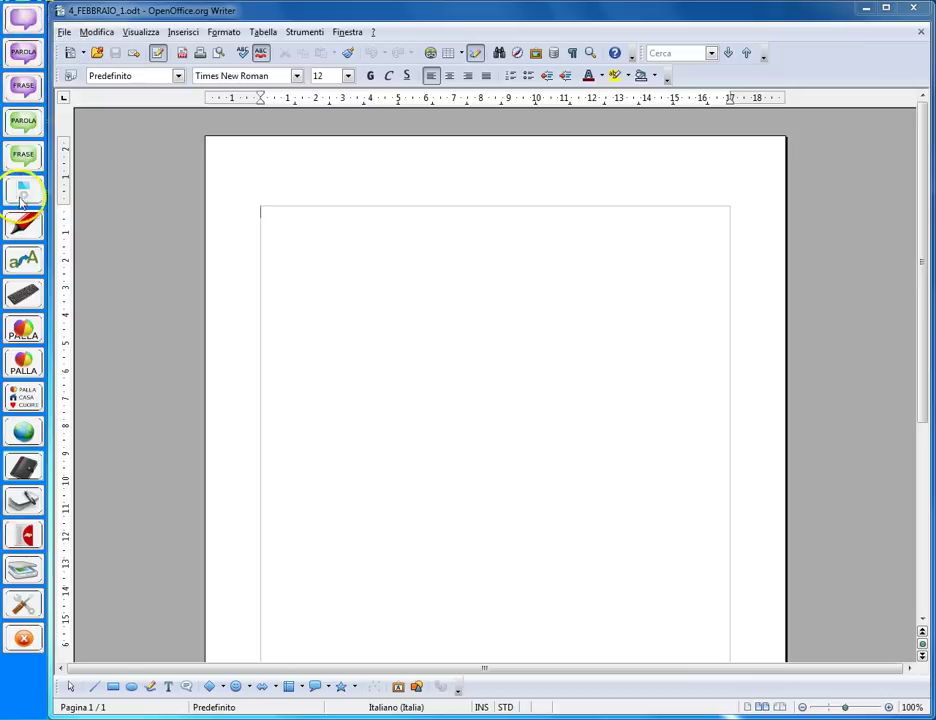
{"action": "left_click", "coordinate": [374, 223]}
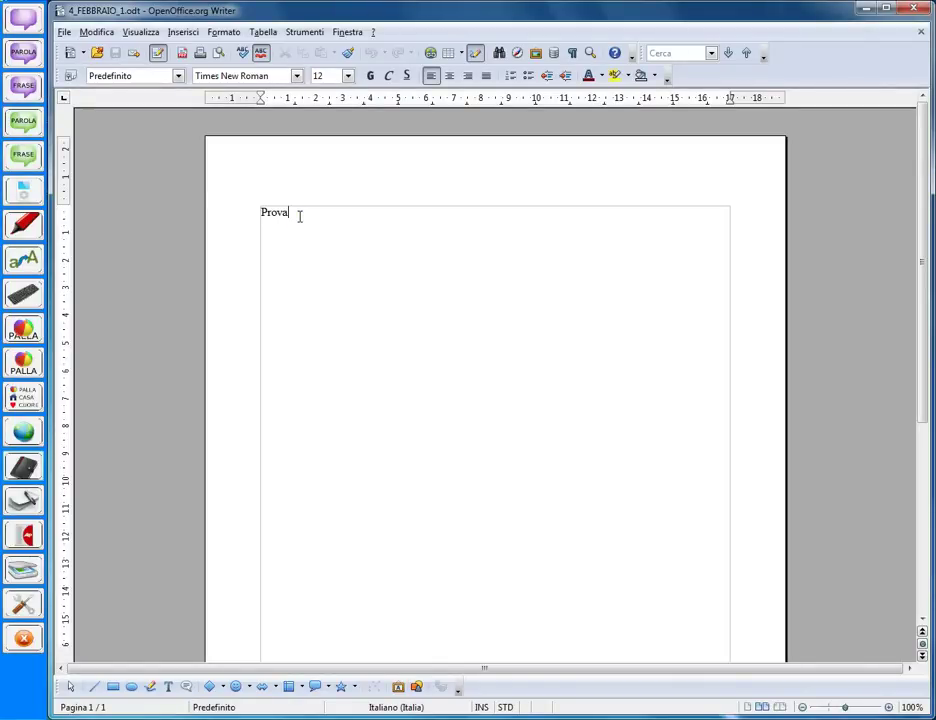
{"action": "left_click", "coordinate": [116, 54]}
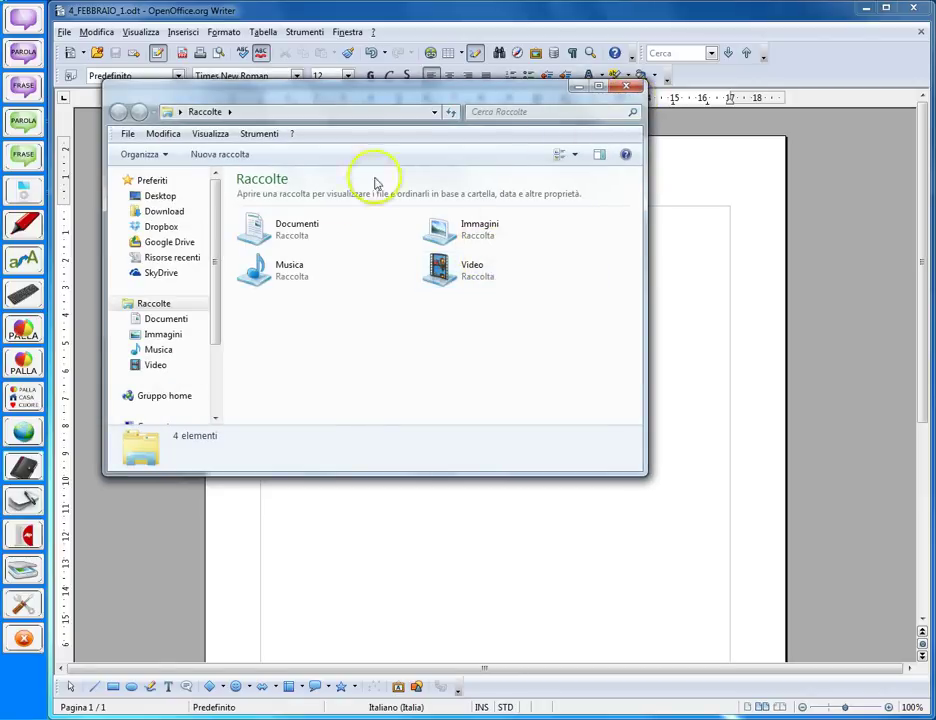
Browse from the Desktop through FacilitOffice2 and quaderni to the quaderno3 folder and check its saved page file.
{"action": "left_click", "coordinate": [176, 198]}
{"action": "left_click_drag", "start_coordinate": [636, 203], "coordinate": [642, 232]}
{"action": "double_click", "coordinate": [533, 349]}
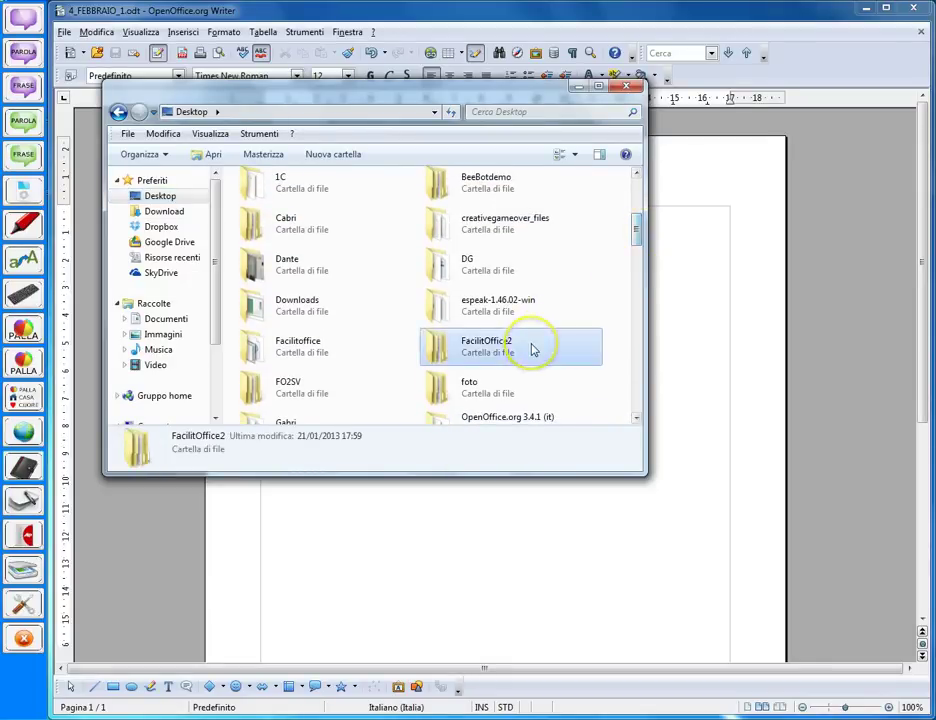
{"action": "left_click", "coordinate": [287, 197]}
{"action": "double_click", "coordinate": [287, 197]}
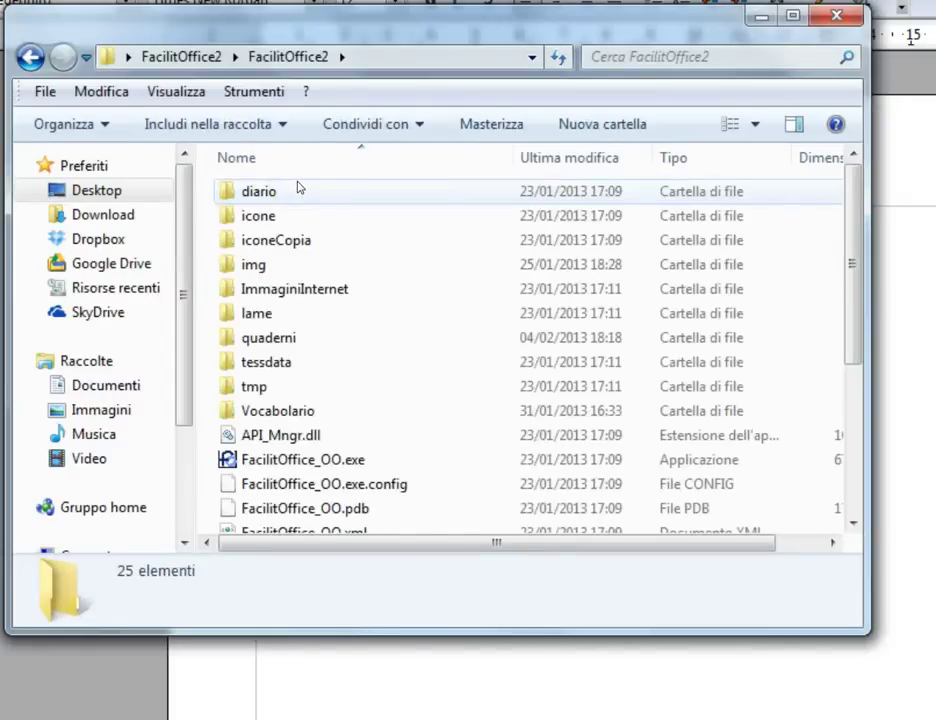
{"action": "double_click", "coordinate": [359, 336]}
{"action": "left_click", "coordinate": [362, 337]}
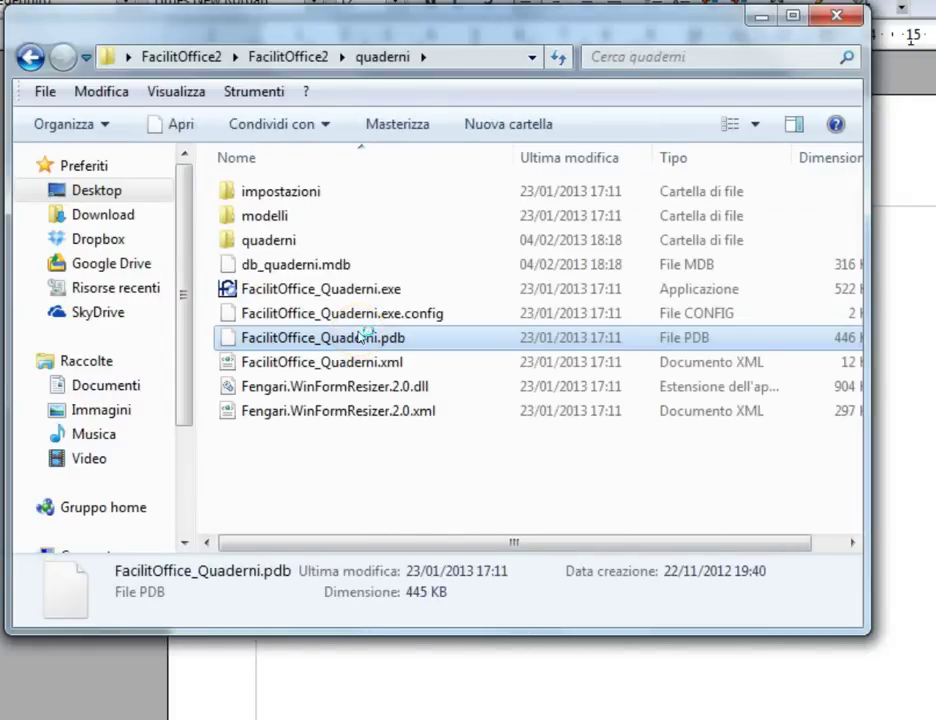
{"action": "double_click", "coordinate": [307, 243]}
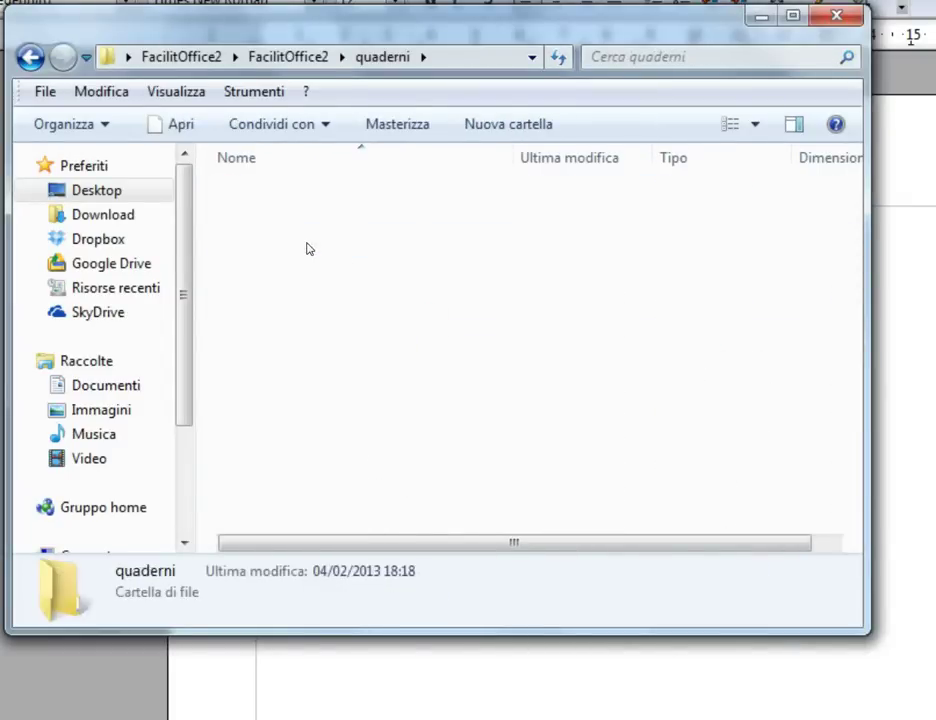
{"action": "double_click", "coordinate": [309, 217]}
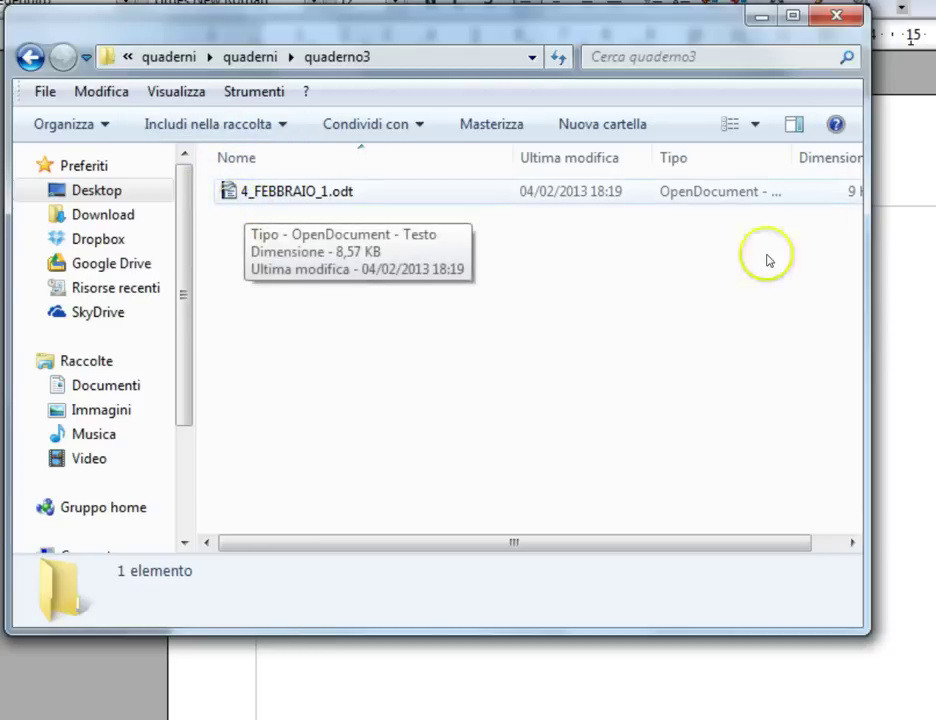
{"action": "left_click", "coordinate": [855, 14]}
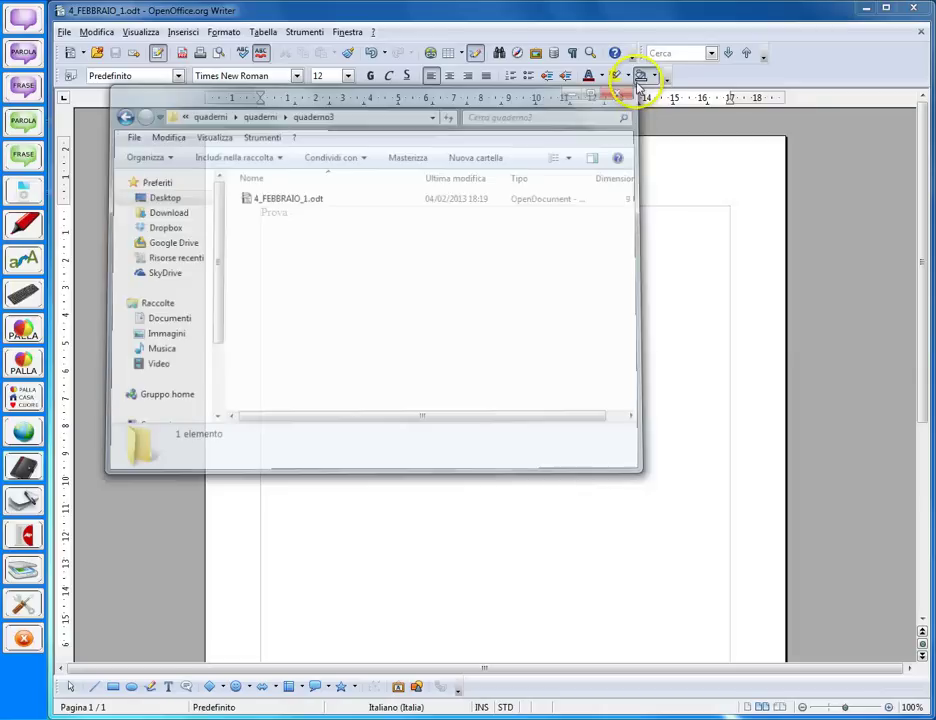
Close the Writer document, relaunch FacilitOffice_Quaderni.exe and open the Storia notebook.
{"action": "left_click", "coordinate": [925, 8]}
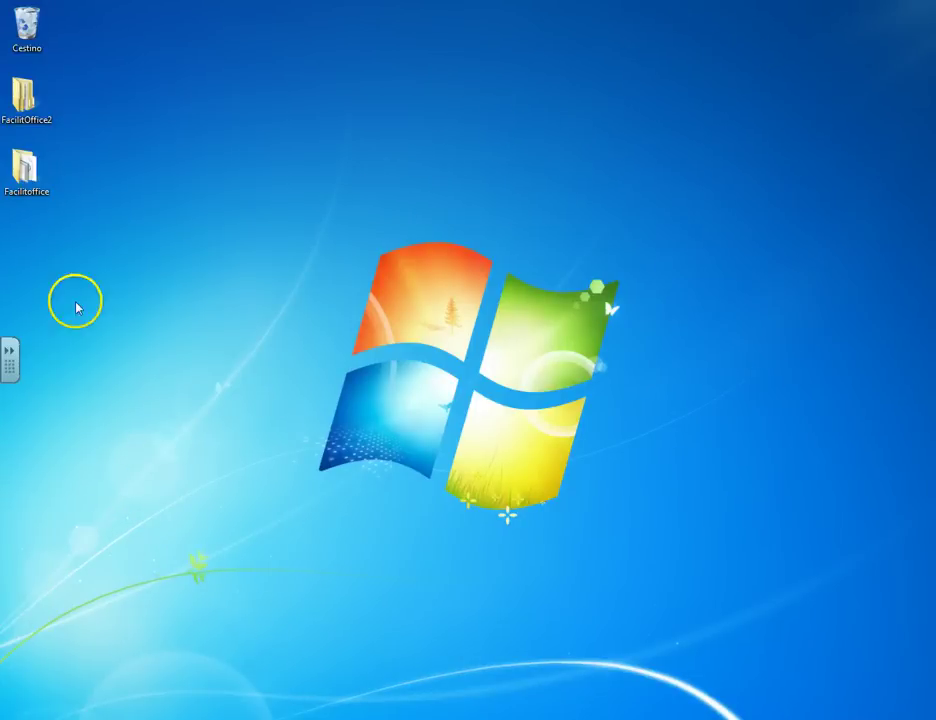
{"action": "double_click", "coordinate": [36, 160]}
{"action": "double_click", "coordinate": [324, 255]}
{"action": "left_click", "coordinate": [510, 385]}
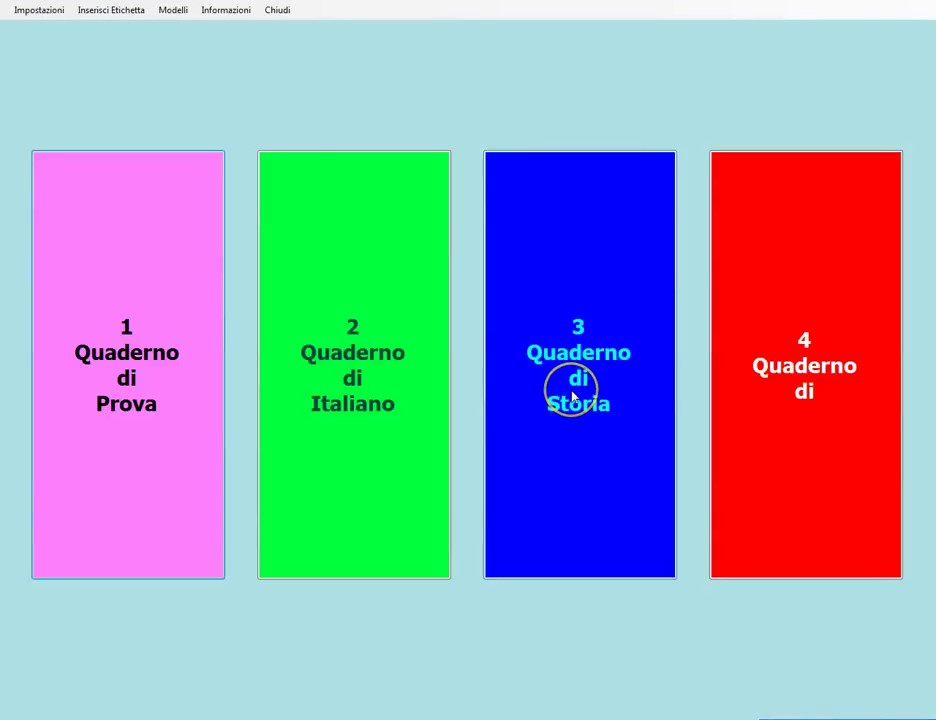
{"action": "left_click", "coordinate": [572, 397]}
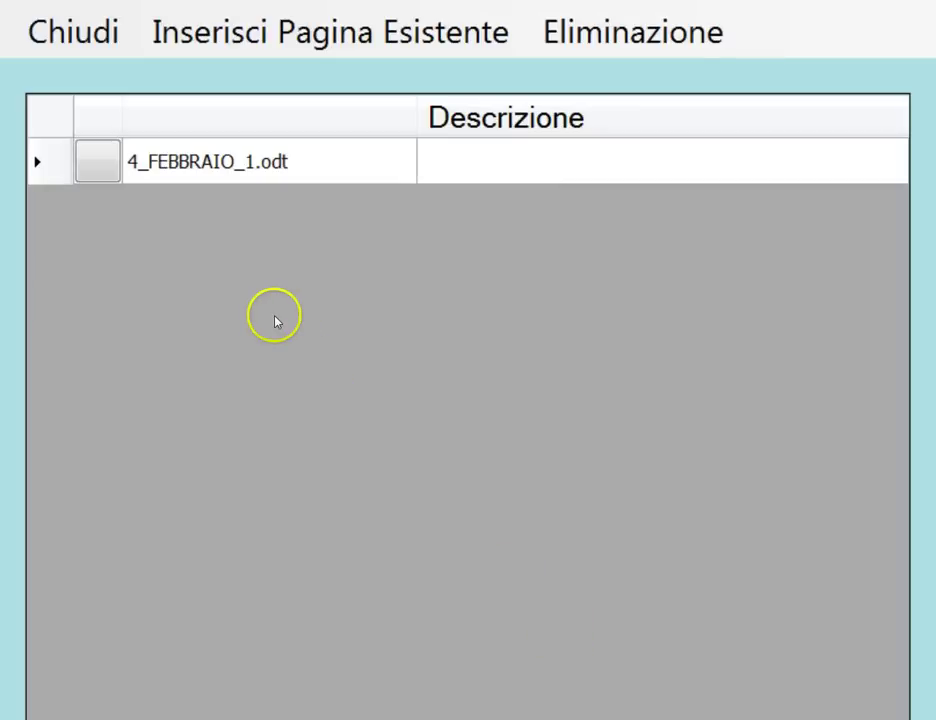
Enter "Documento di prova" as the description of the page 4_FEBBRAIO_1.odt.
{"action": "left_click", "coordinate": [275, 167]}
{"action": "left_click", "coordinate": [491, 165]}
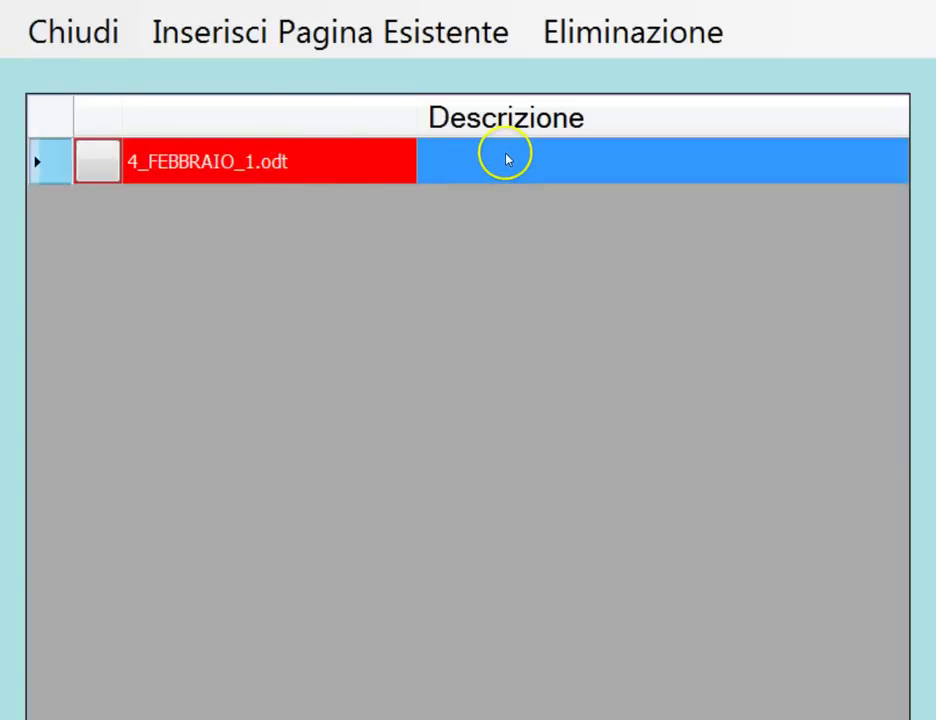
{"action": "left_click", "coordinate": [506, 163]}
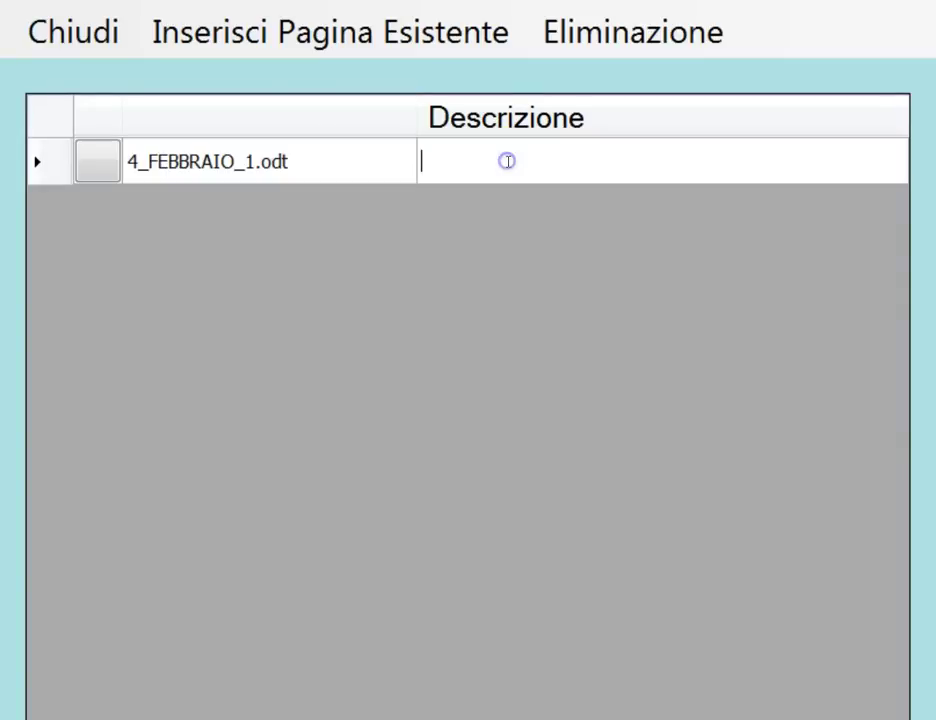
{"action": "left_click", "coordinate": [439, 163]}
{"action": "type", "text": "FDocument"}
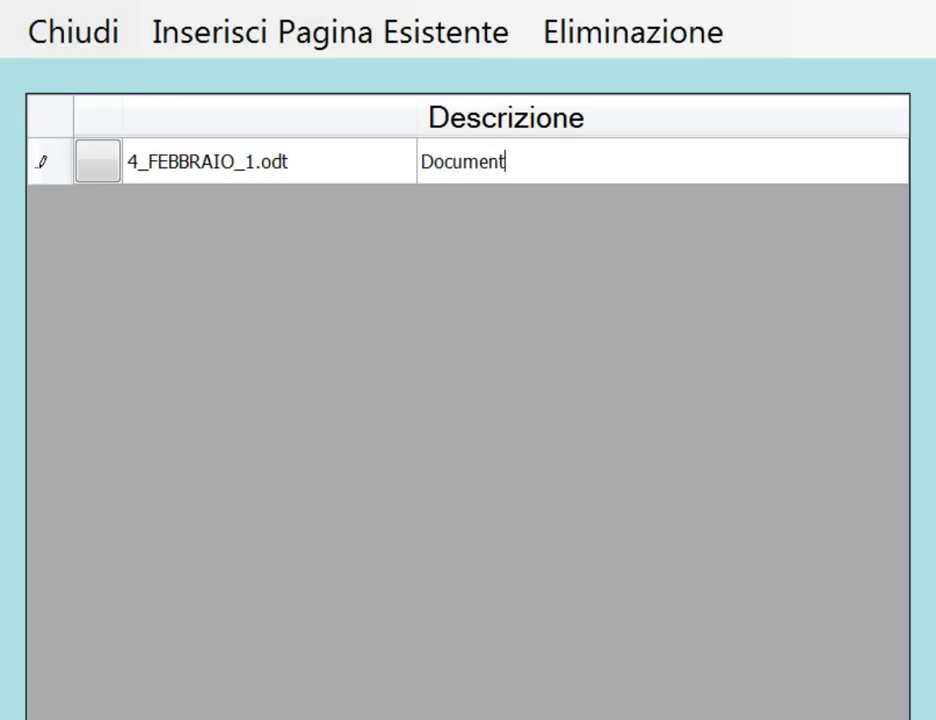
{"action": "type", "text": "o di pt"}
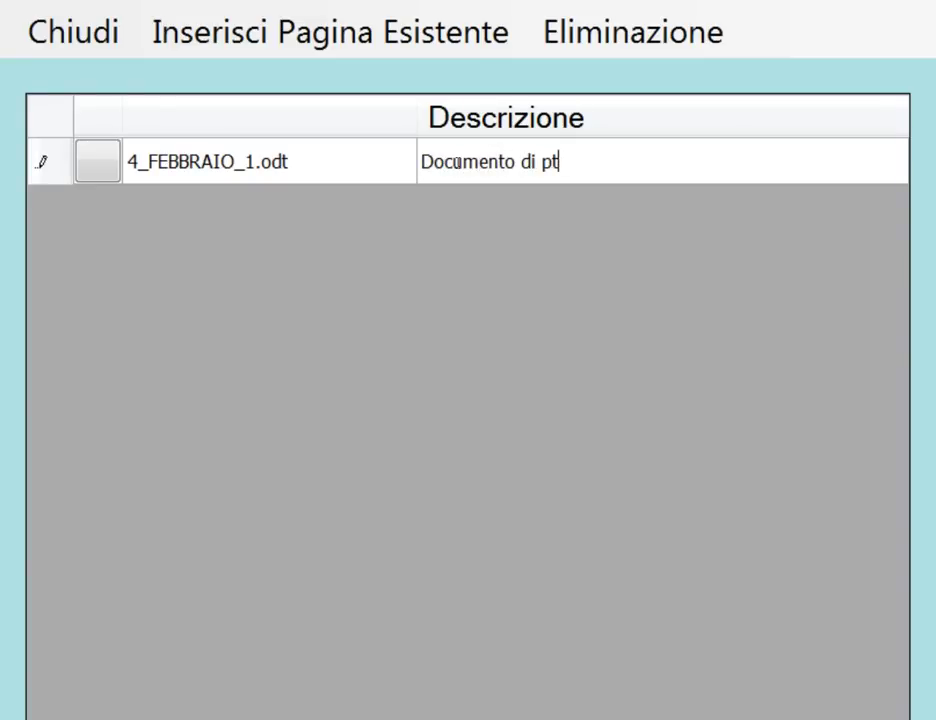
{"action": "key", "text": "BackSpace"}
{"action": "type", "text": "rova"}
{"action": "left_click", "coordinate": [355, 246]}
{"action": "left_click", "coordinate": [237, 199]}
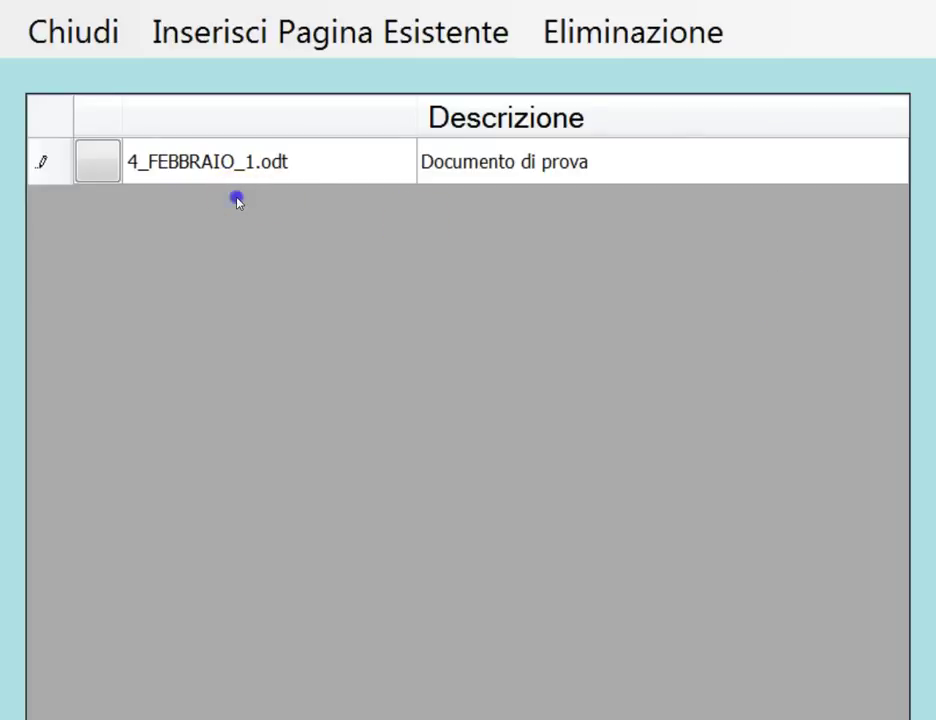
View the file selection for inserting an existing .odt page into the notebook, and dismiss it without choosing a file.
{"action": "left_click", "coordinate": [352, 36]}
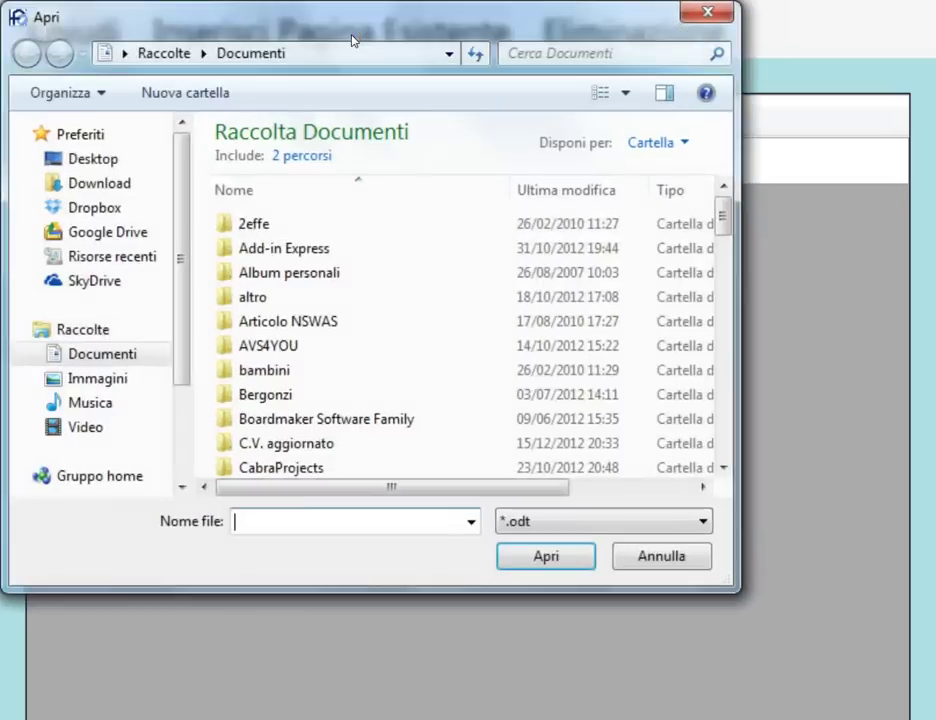
{"action": "left_click_drag", "start_coordinate": [178, 313], "coordinate": [189, 225]}
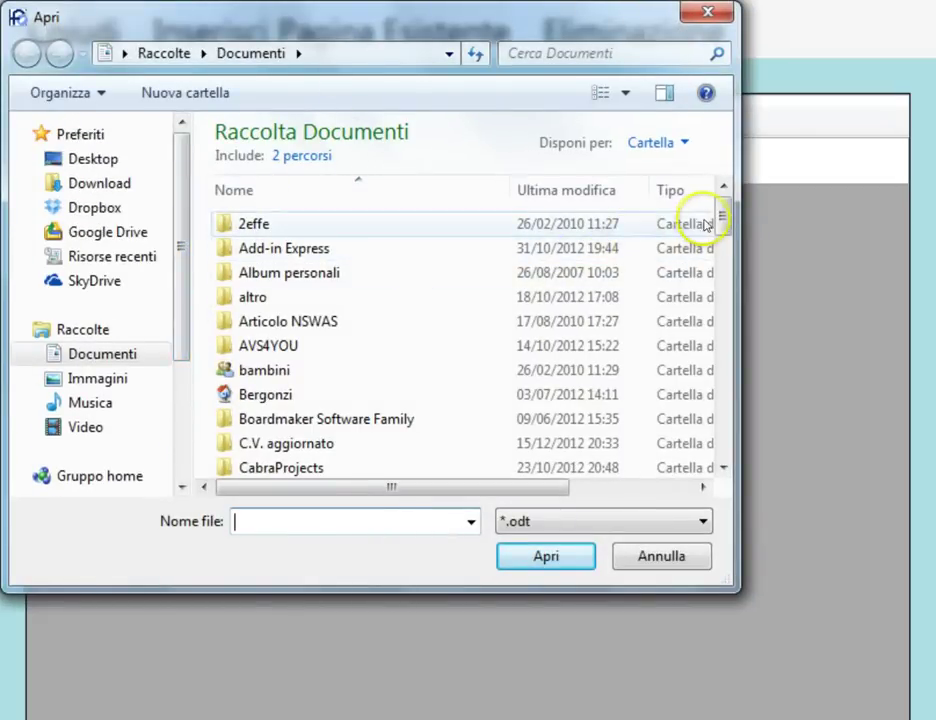
{"action": "left_click_drag", "start_coordinate": [721, 214], "coordinate": [778, 193]}
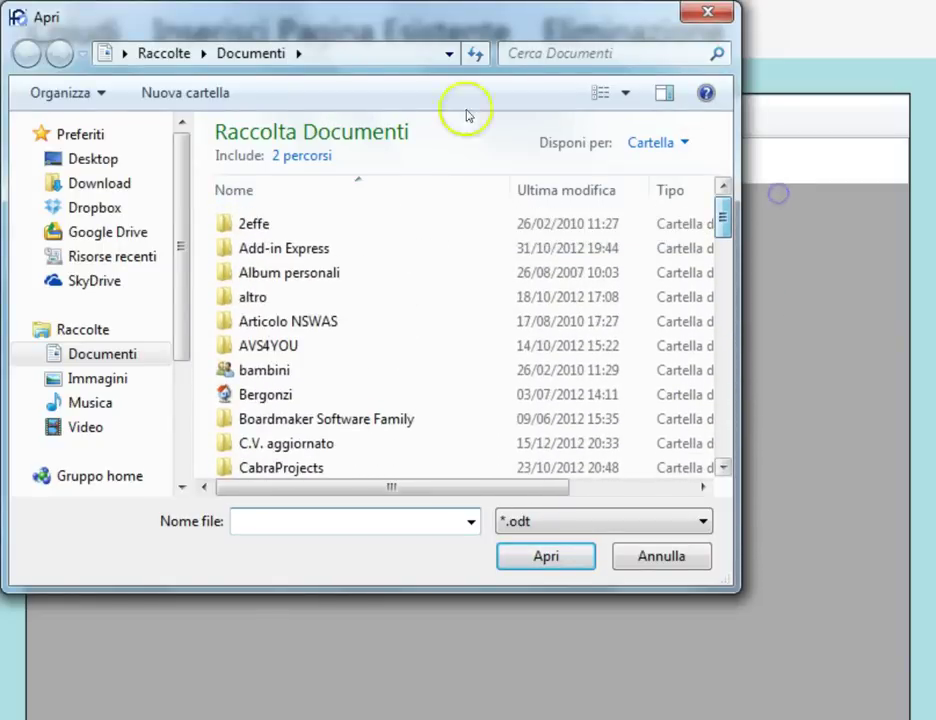
{"action": "left_click", "coordinate": [710, 11]}
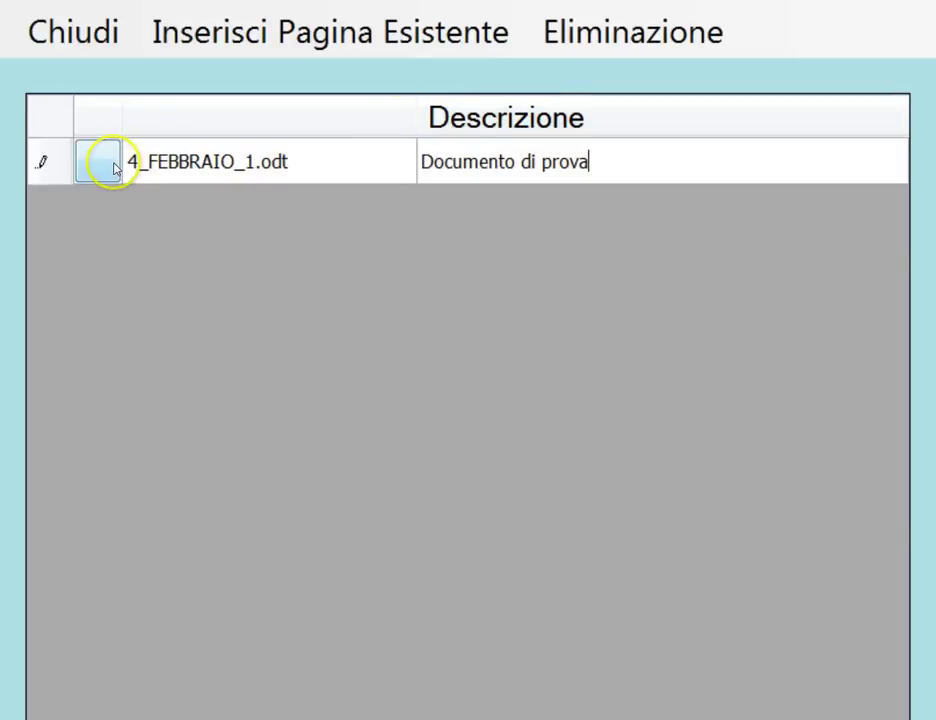
Review the deletion options for the current page and the whole notebook, with the page 4_FEBBRAIO_1.odt selected.
{"action": "left_click", "coordinate": [679, 42]}
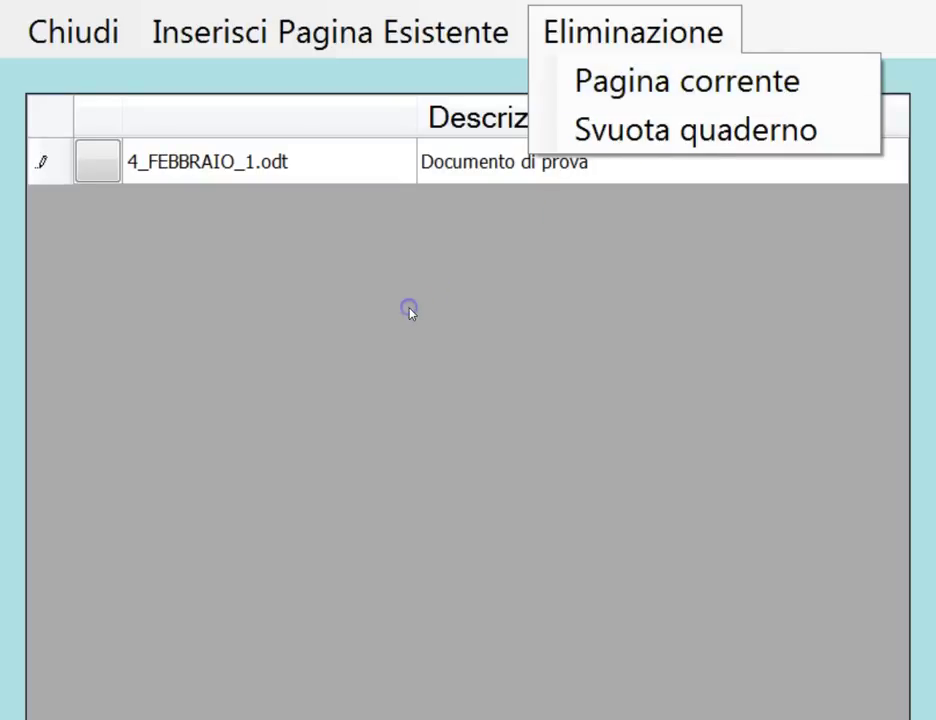
{"action": "left_click", "coordinate": [188, 192]}
{"action": "left_click", "coordinate": [198, 167]}
{"action": "left_click", "coordinate": [138, 165]}
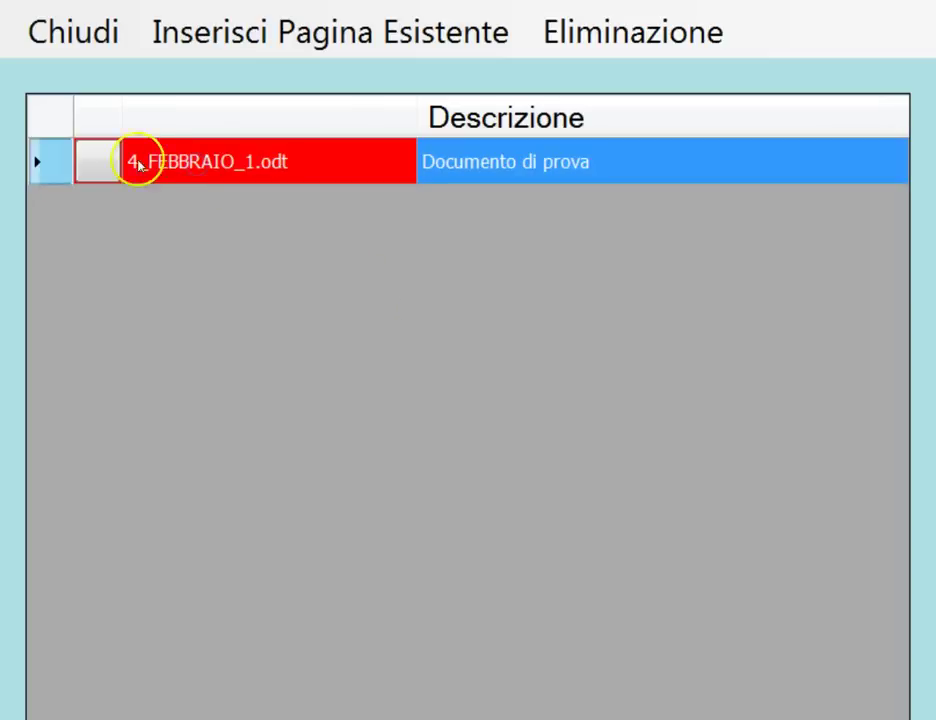
{"action": "left_click", "coordinate": [673, 40]}
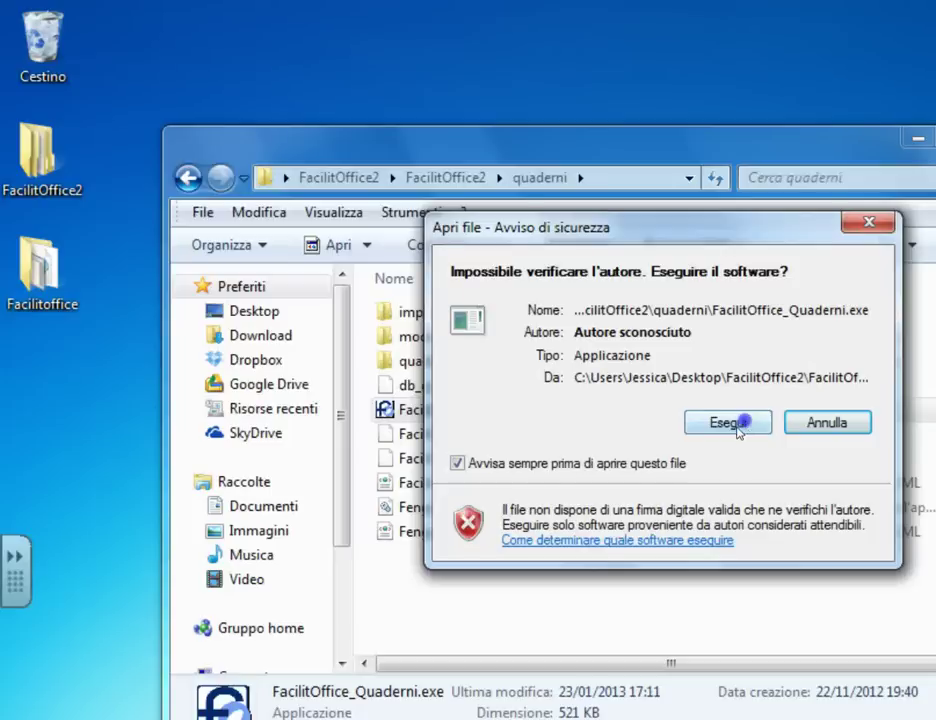
Run FacilitOffice_Quaderni.exe again, check the Storia notebook's page list and return to the notebook overview.
{"action": "left_click", "coordinate": [728, 423]}
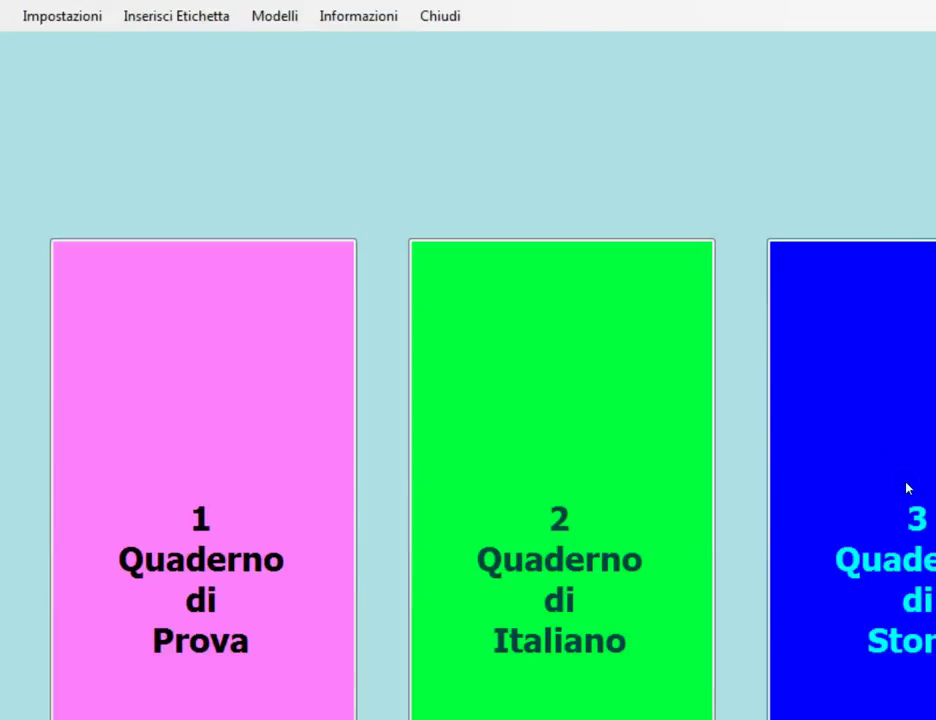
{"action": "left_click", "coordinate": [906, 487]}
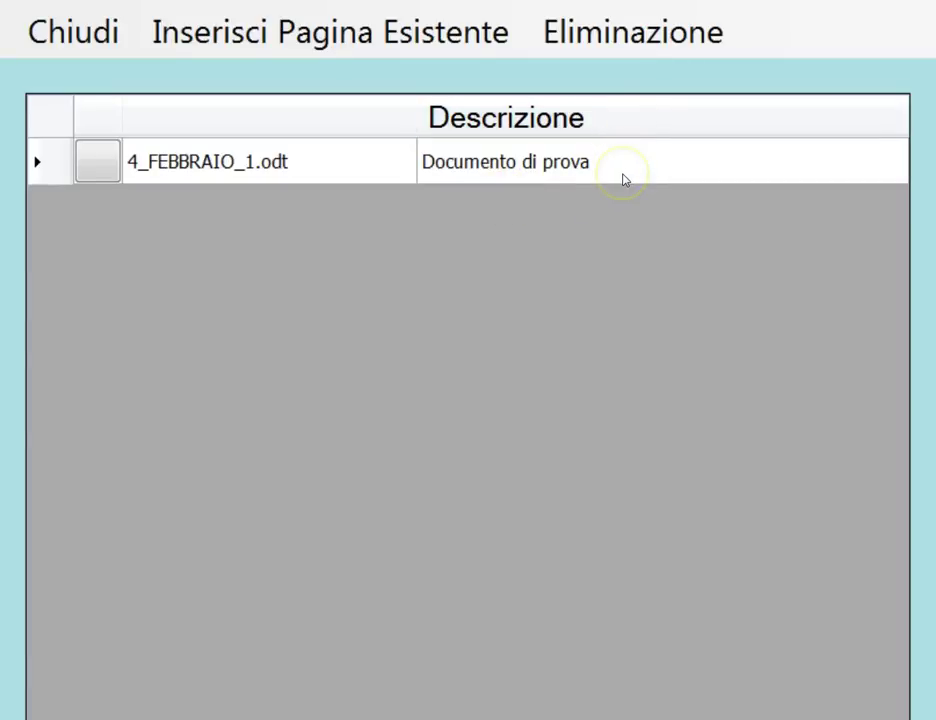
{"action": "left_click", "coordinate": [108, 40]}
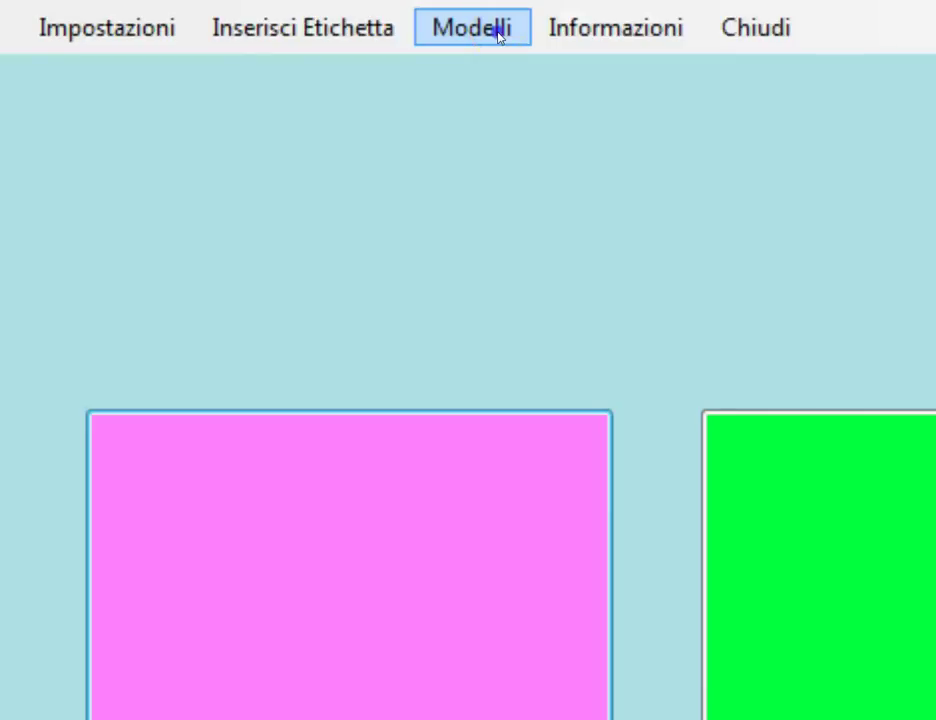
Examine the available page templates and the default template assignments of the Prova and Storia notebooks, and close the template manager.
{"action": "left_click", "coordinate": [497, 30]}
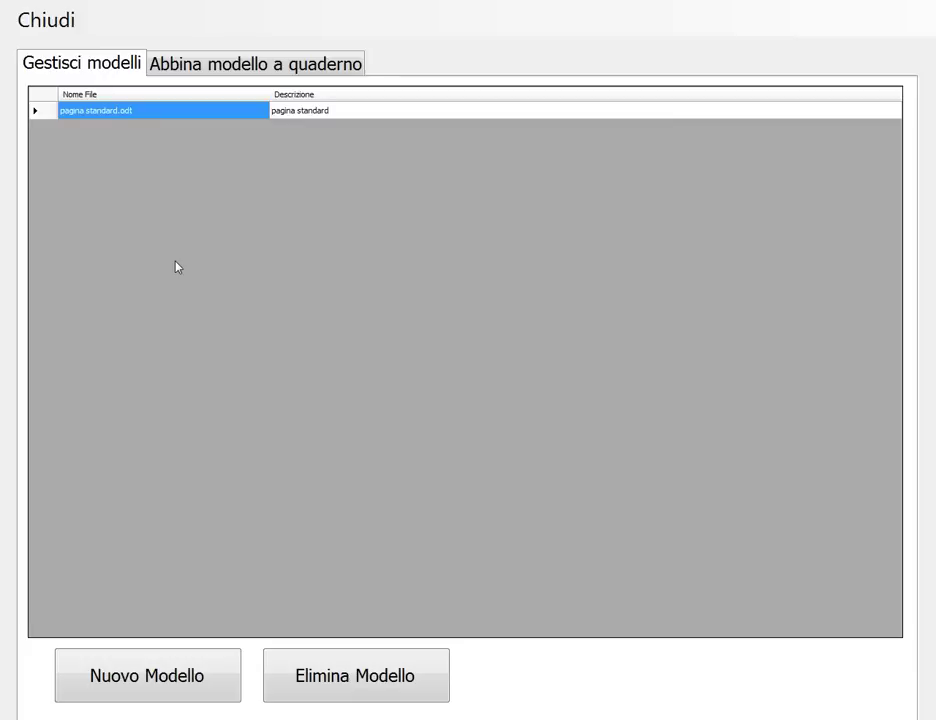
{"action": "left_click", "coordinate": [324, 113]}
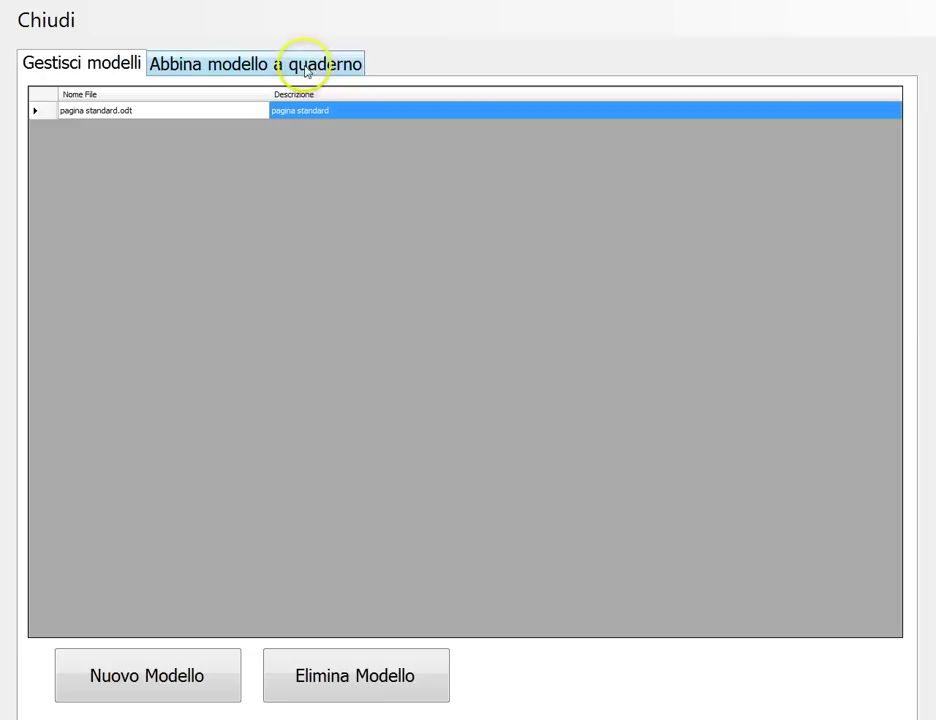
{"action": "left_click", "coordinate": [182, 63]}
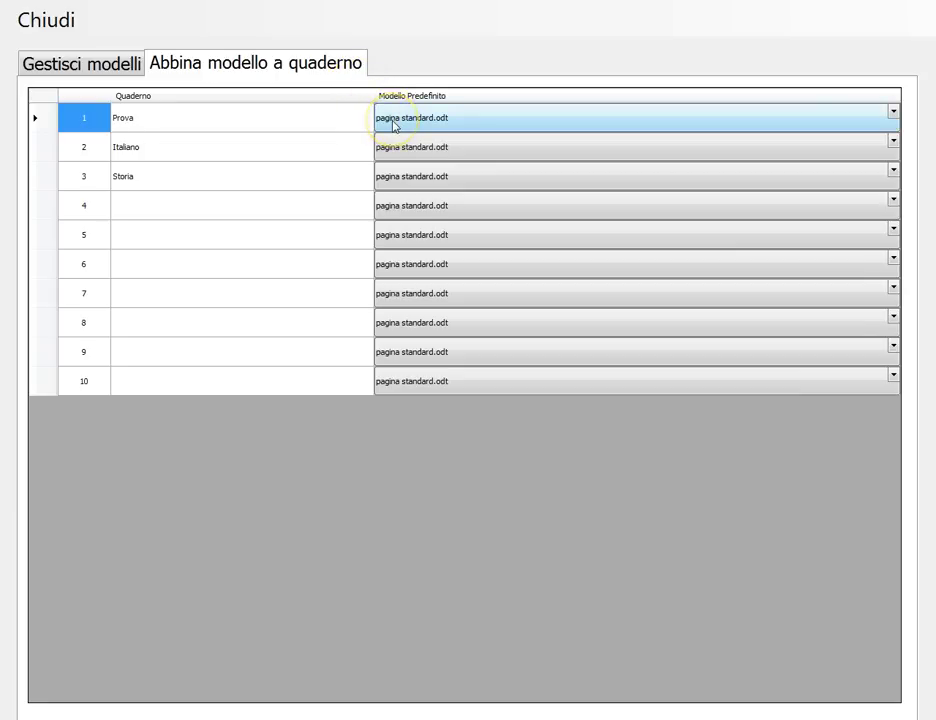
{"action": "left_click", "coordinate": [898, 113]}
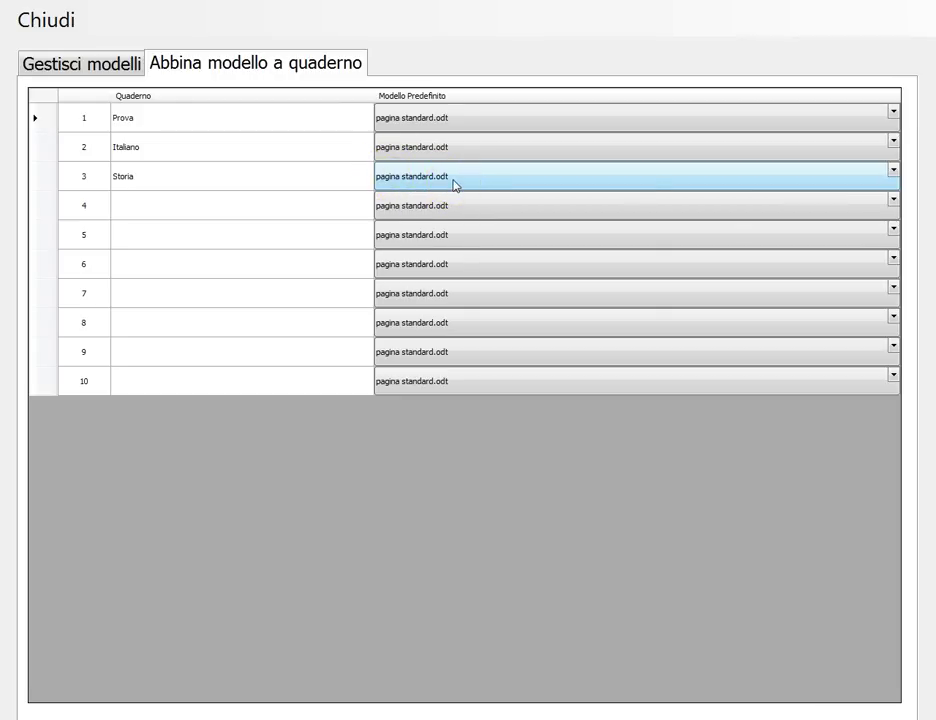
{"action": "left_click", "coordinate": [892, 173]}
{"action": "left_click", "coordinate": [105, 66]}
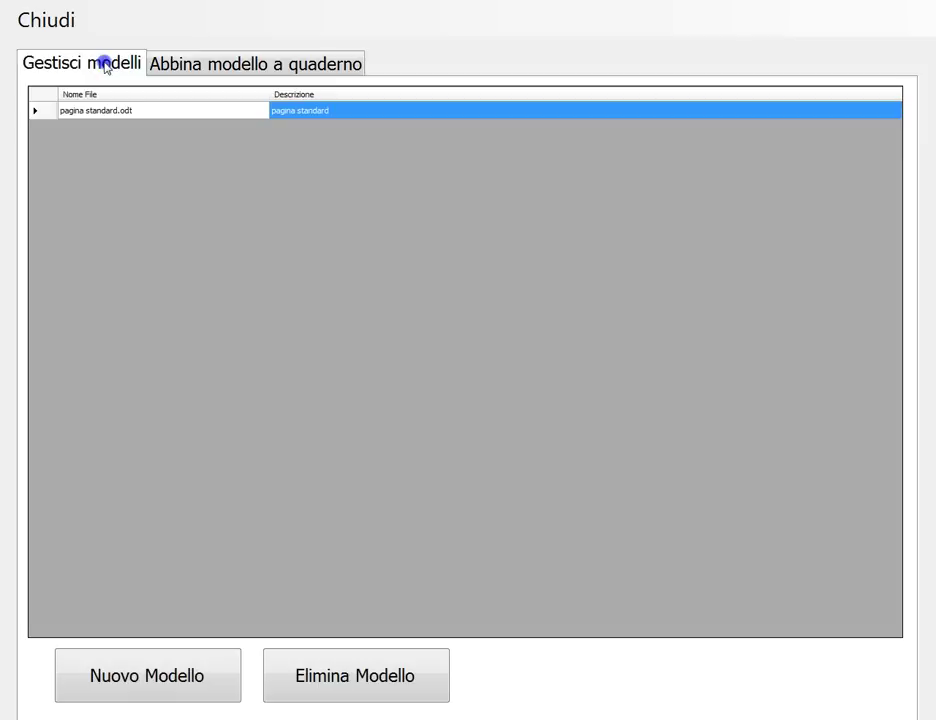
{"action": "left_click", "coordinate": [45, 26]}
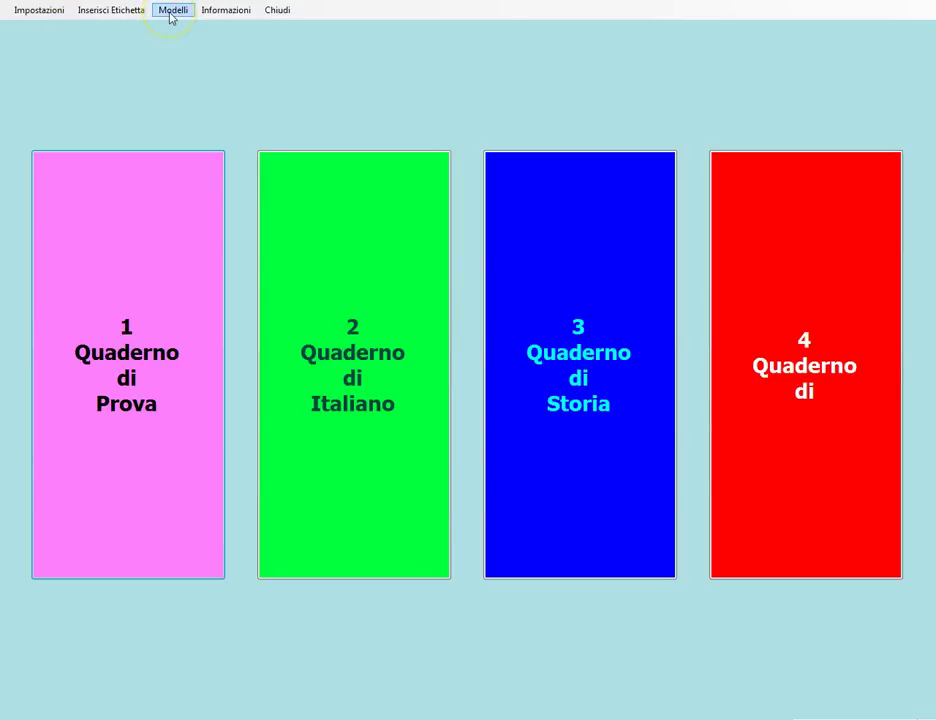
Enable the setting "Modelli visibili all'apertura dei quaderni" and check it in the settings list.
{"action": "left_click", "coordinate": [40, 14]}
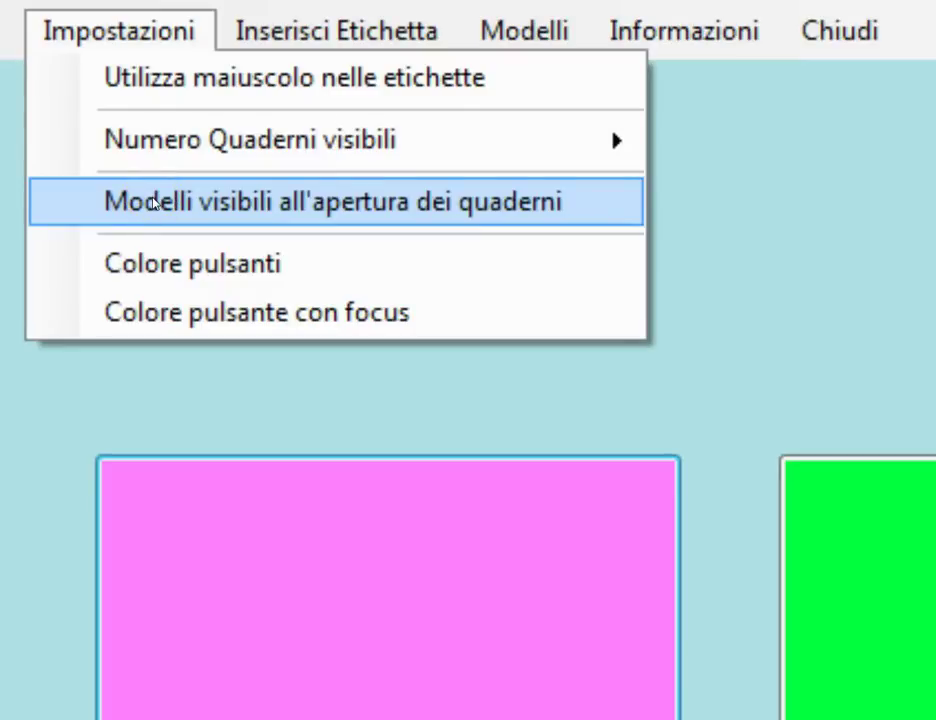
{"action": "left_click", "coordinate": [152, 203]}
{"action": "left_click", "coordinate": [46, 33]}
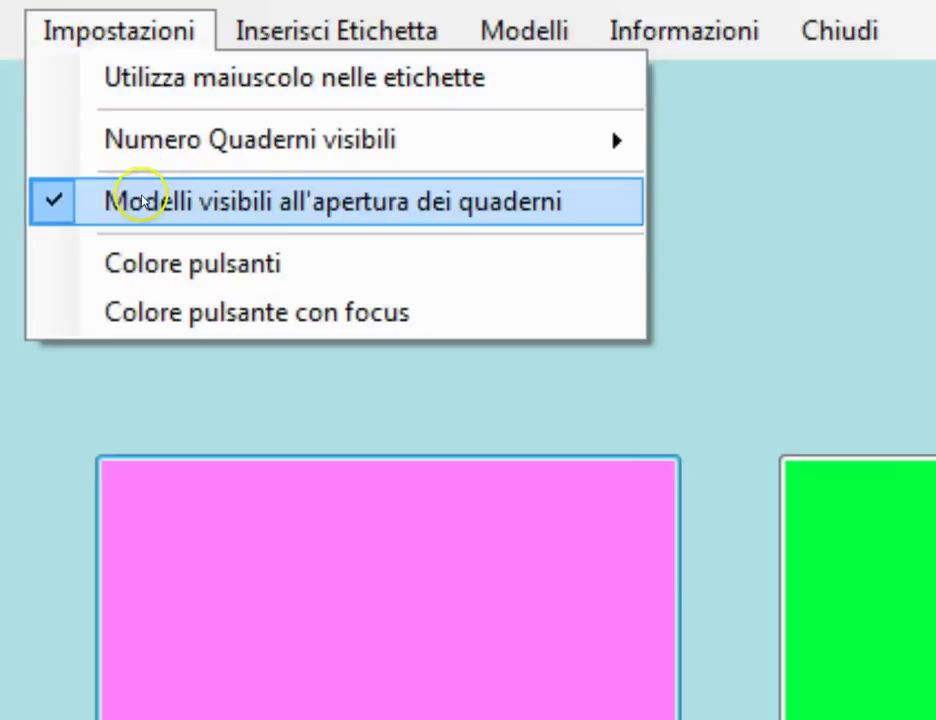